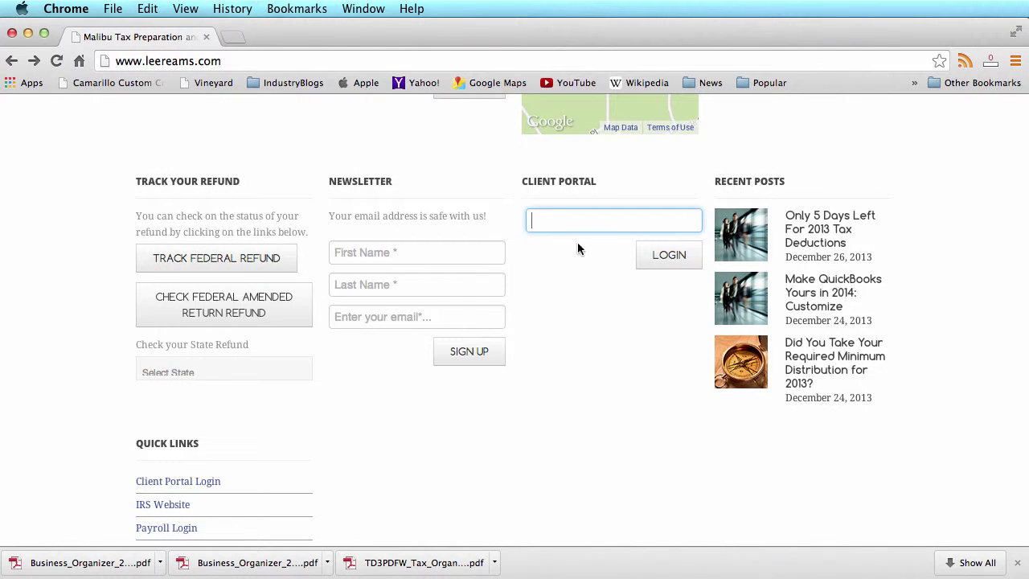
- Fill the Client Portal login field with the saved e-mail suggestion
{"action": "left_click", "coordinate": [556, 220]}
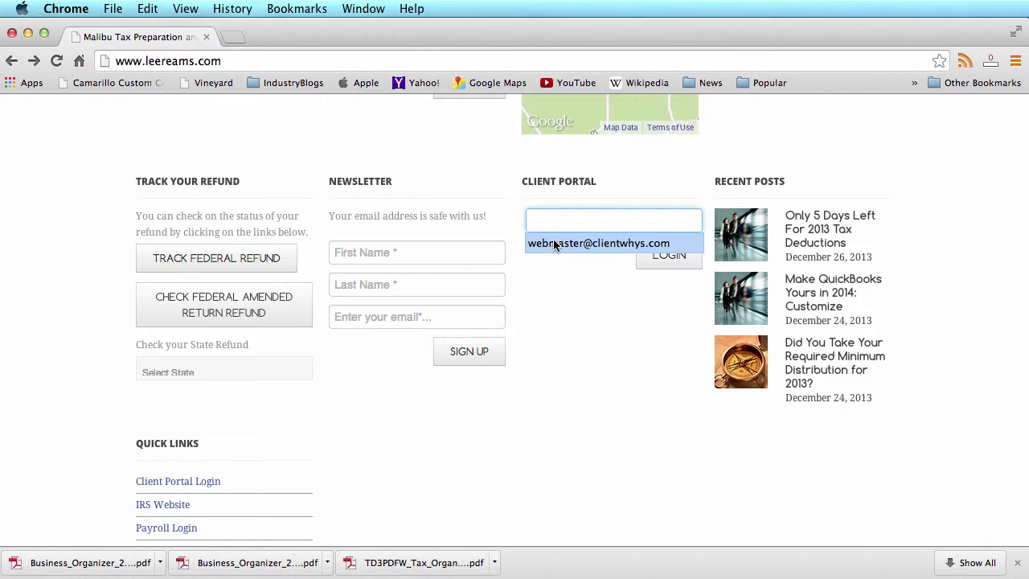
{"action": "left_click", "coordinate": [553, 242]}
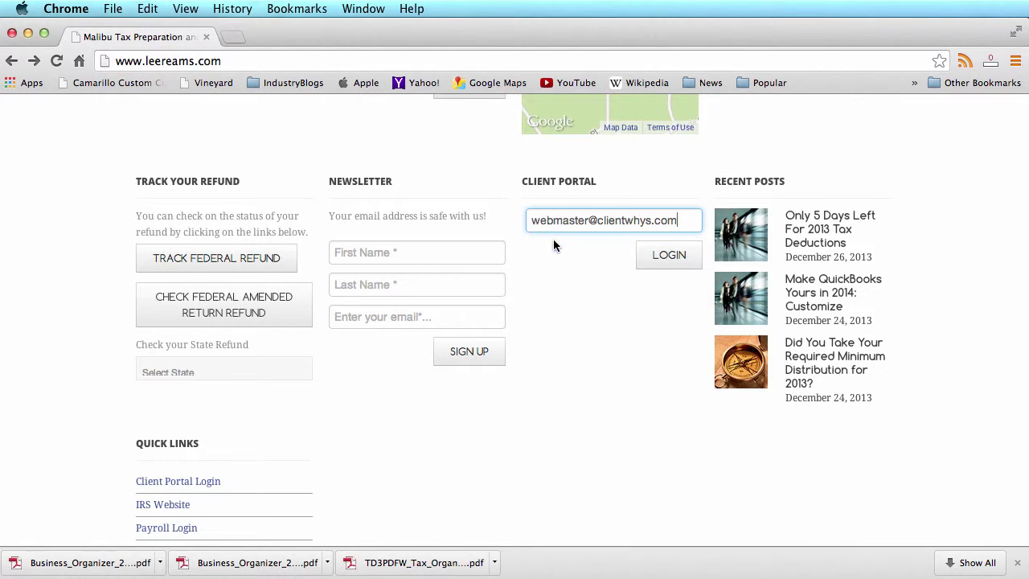
- Submit the e-mail to reach ClientWhys sign-in and clear the saved password
{"action": "left_click", "coordinate": [659, 259]}
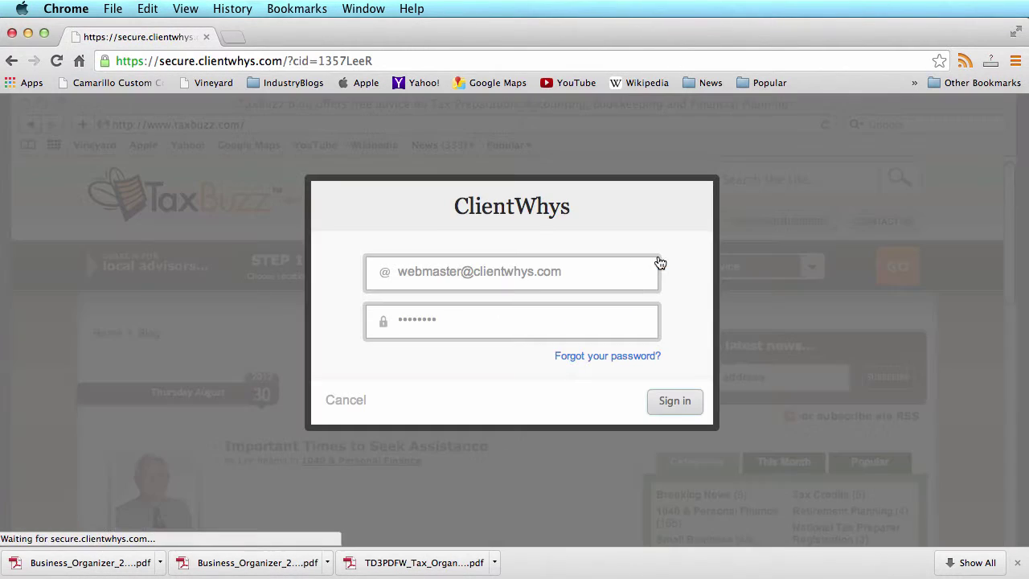
{"action": "double_click", "coordinate": [462, 318]}
{"action": "key", "text": "BackSpace"}
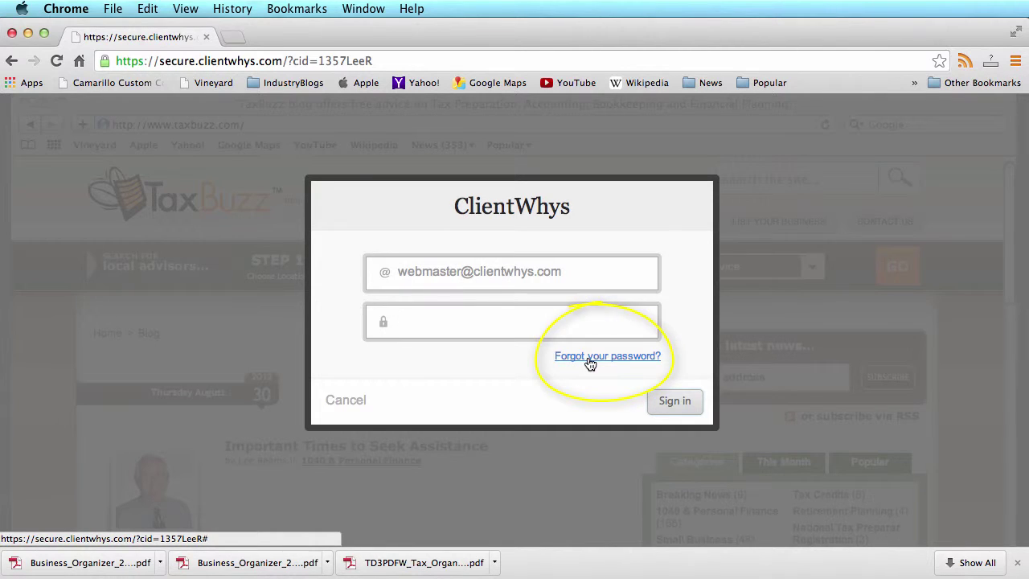
- Open the 'Forgot your password?' form, then cancel back to sign-in
{"action": "left_click", "coordinate": [589, 363]}
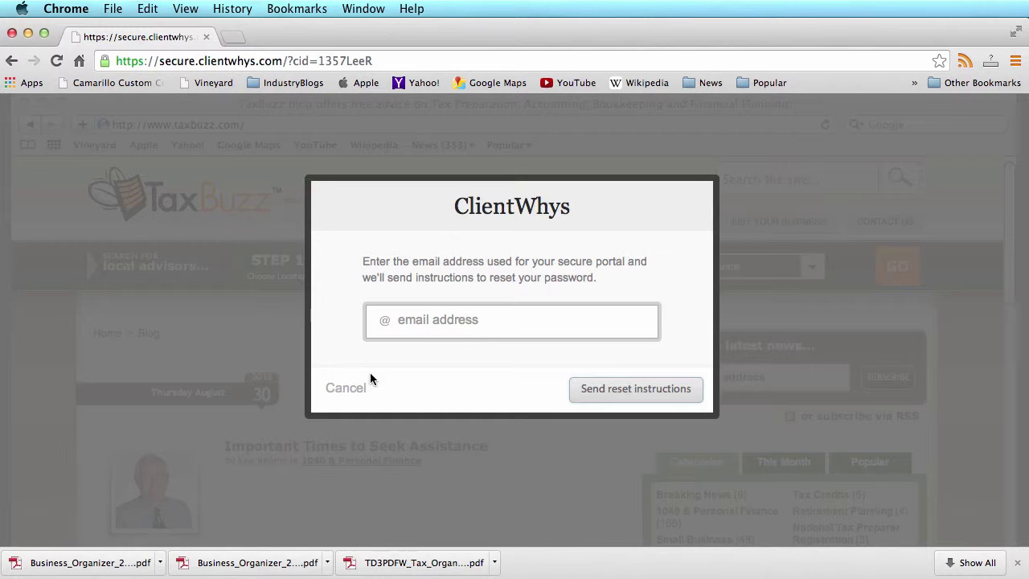
{"action": "left_click", "coordinate": [416, 320]}
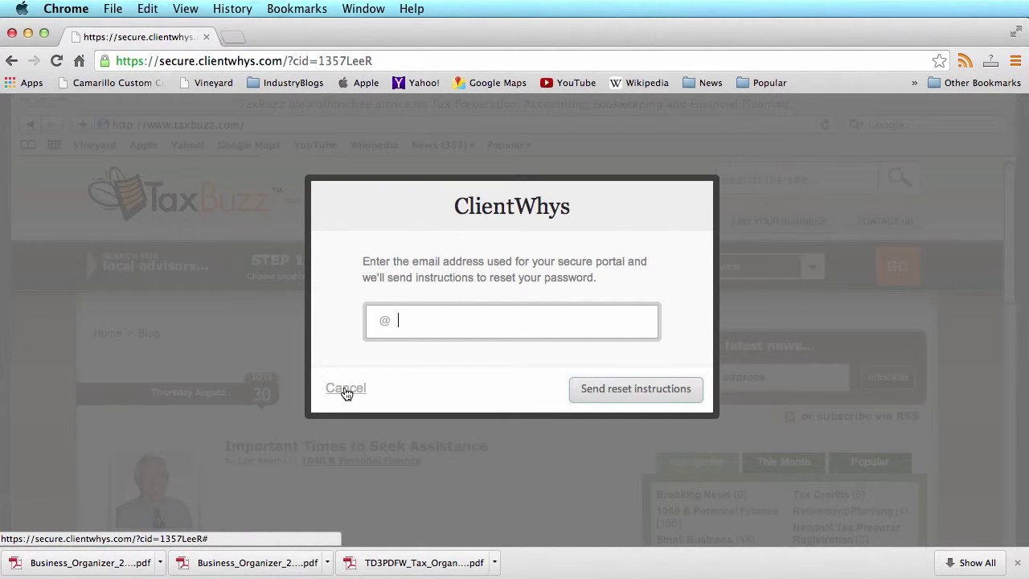
{"action": "left_click", "coordinate": [345, 391]}
{"action": "left_click", "coordinate": [434, 319]}
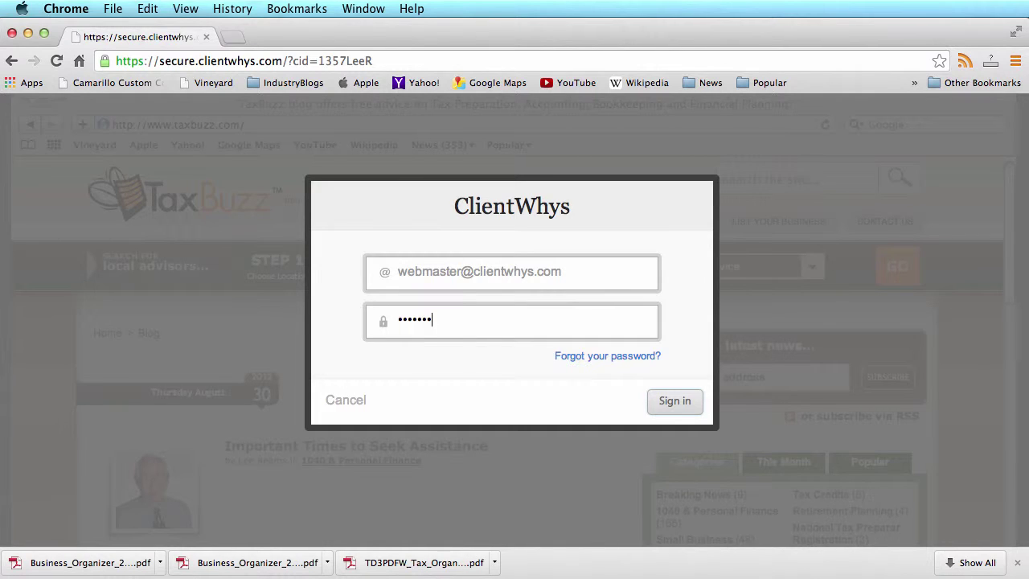
- Sign in, view the Inbox and Document Library, then return to the home page
{"action": "left_click", "coordinate": [667, 402]}
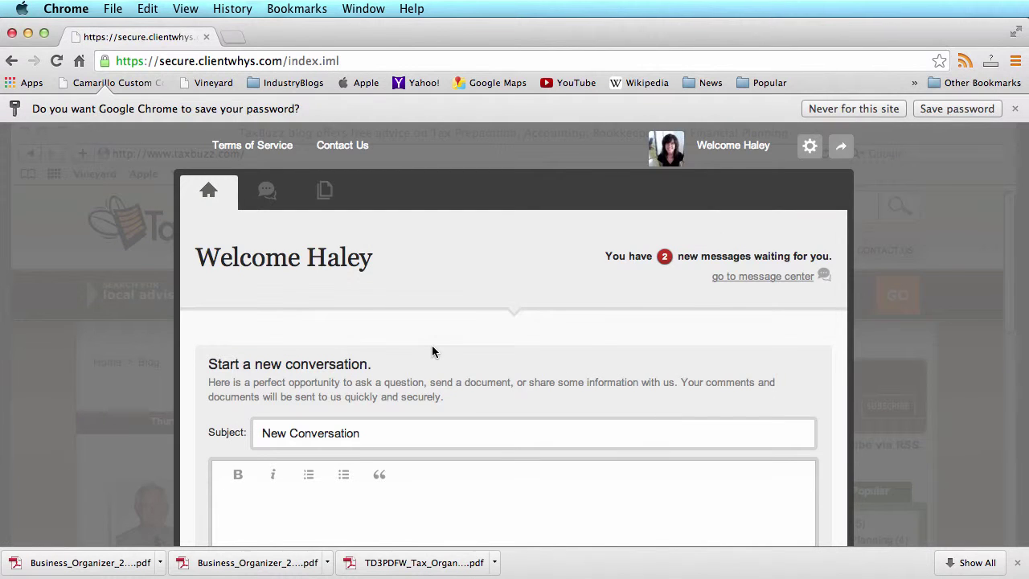
{"action": "scroll", "coordinate": [434, 350], "scroll_direction": "down", "scroll_amount": 3}
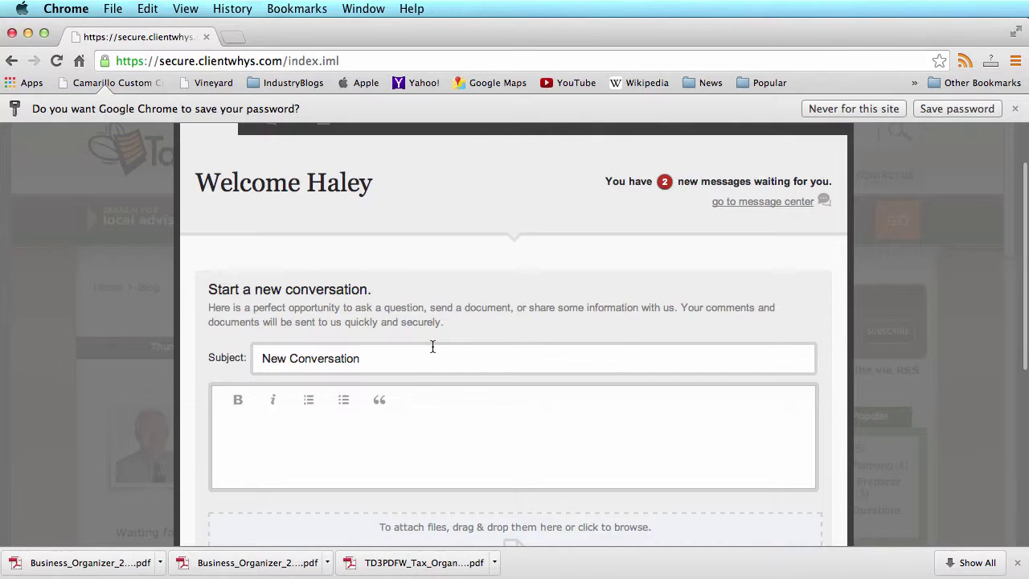
{"action": "scroll", "coordinate": [432, 349], "scroll_direction": "up", "scroll_amount": 3}
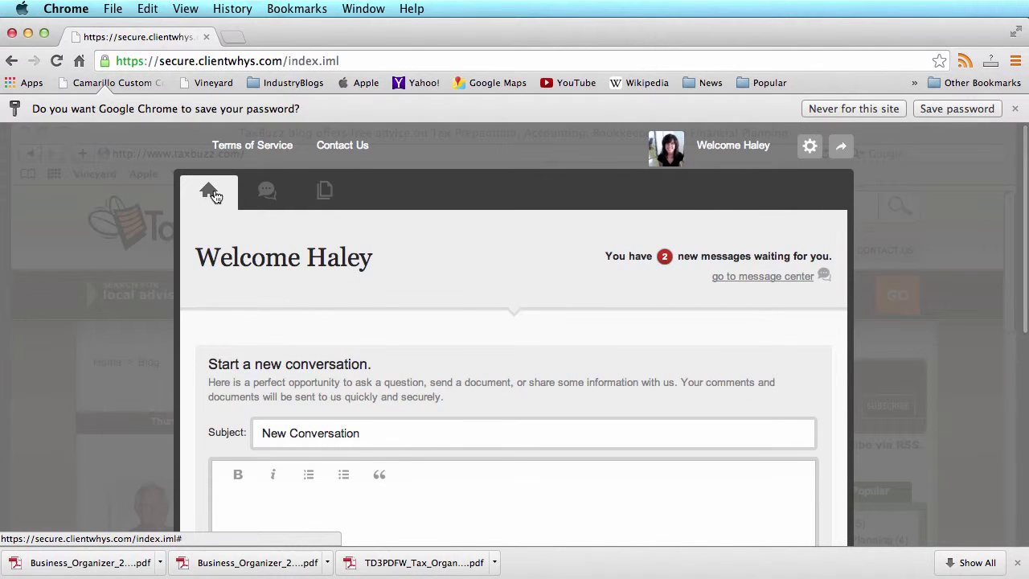
{"action": "left_click", "coordinate": [266, 193]}
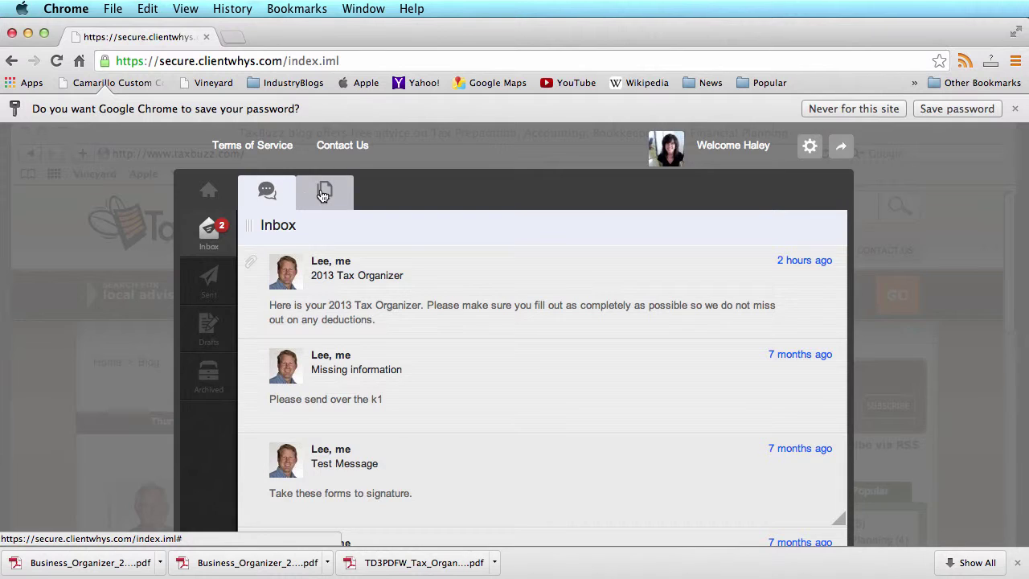
{"action": "left_click", "coordinate": [323, 193]}
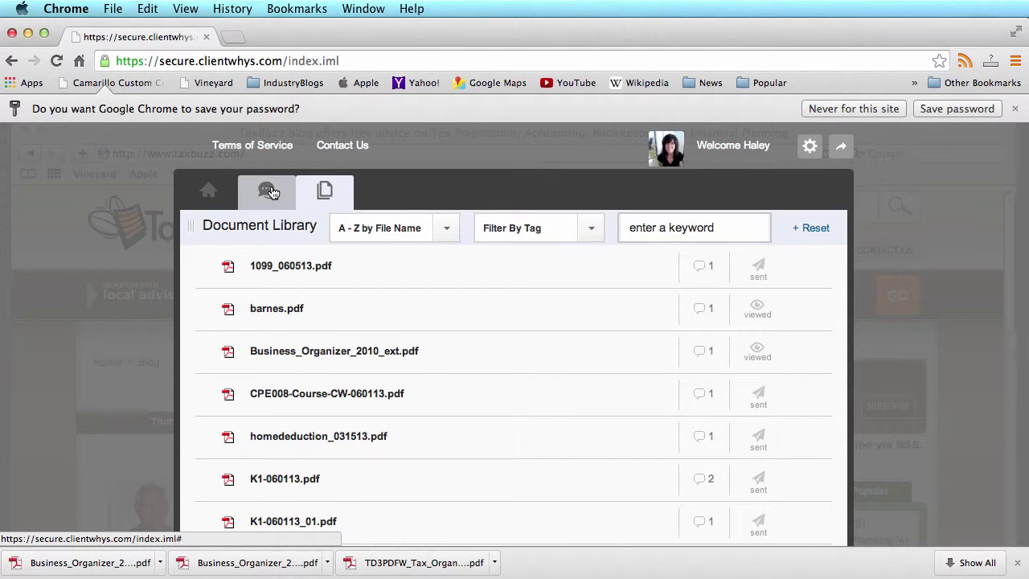
{"action": "left_click", "coordinate": [209, 193]}
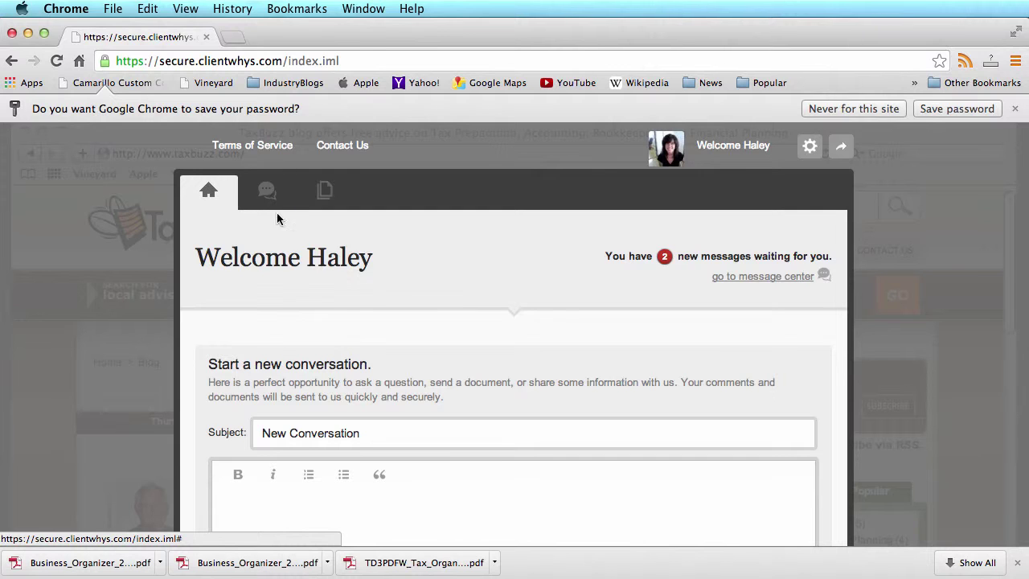
{"action": "scroll", "coordinate": [354, 290], "scroll_direction": "down", "scroll_amount": 3}
{"action": "scroll", "coordinate": [354, 290], "scroll_direction": "down", "scroll_amount": 1}
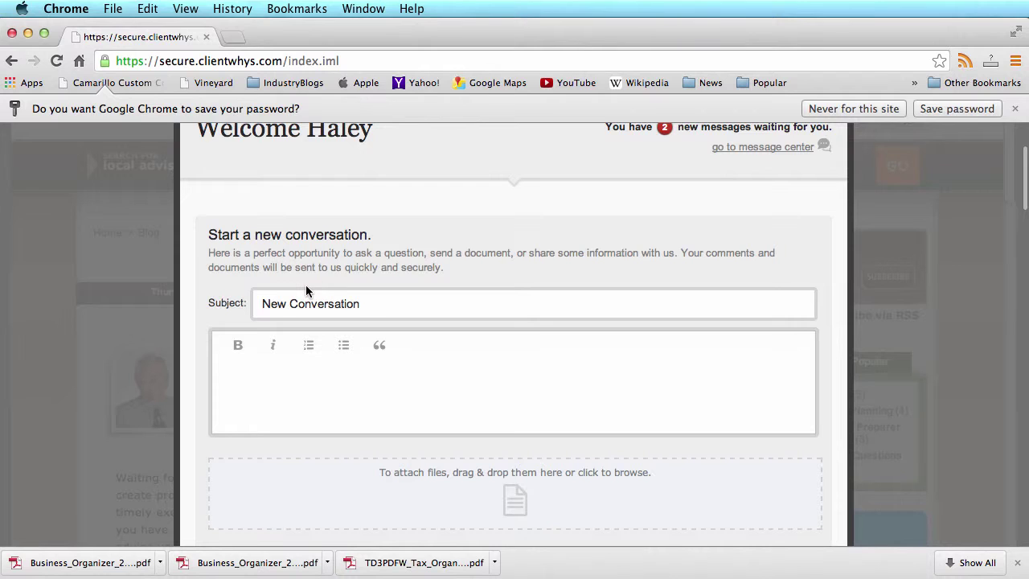
{"action": "scroll", "coordinate": [289, 287], "scroll_direction": "down", "scroll_amount": 2}
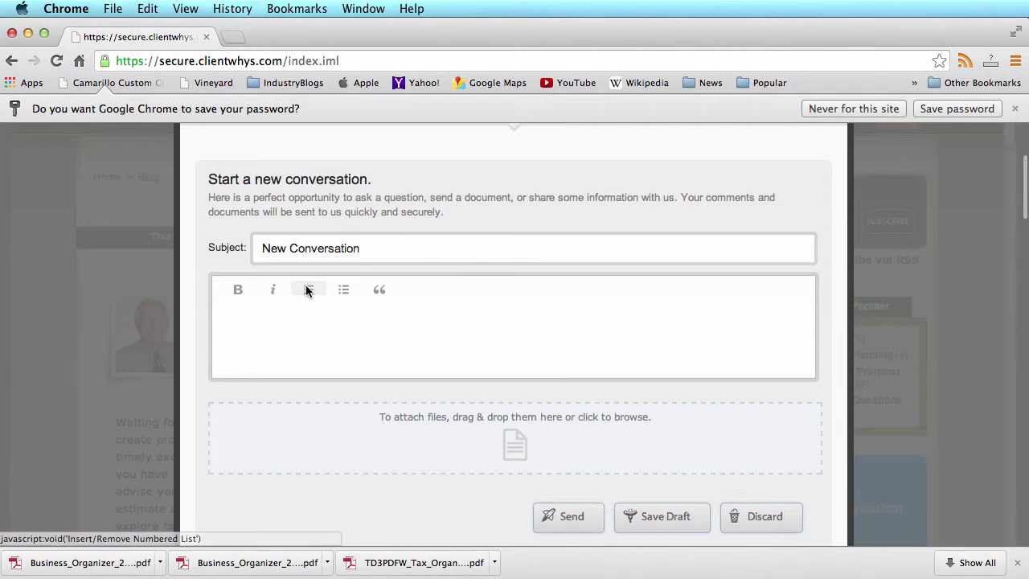
{"action": "triple_click", "coordinate": [281, 252]}
{"action": "left_click", "coordinate": [257, 339]}
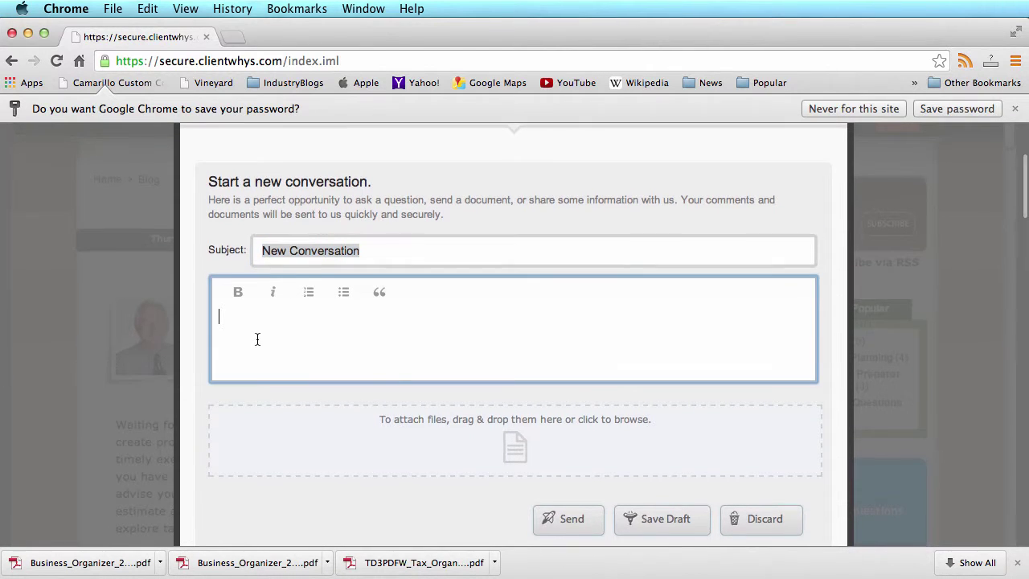
{"action": "scroll", "coordinate": [434, 419], "scroll_direction": "down", "scroll_amount": 5}
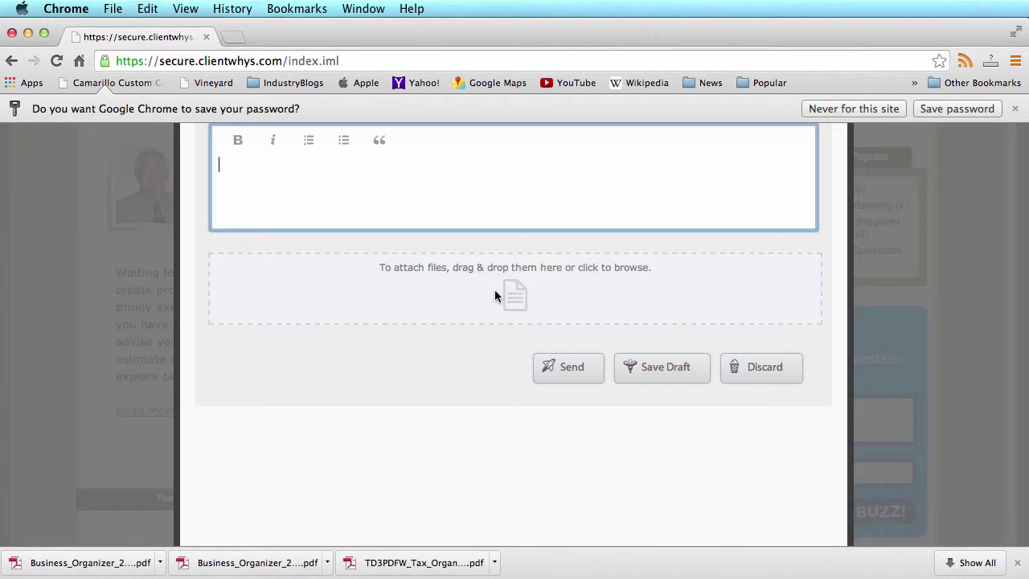
{"action": "scroll", "coordinate": [496, 296], "scroll_direction": "up", "scroll_amount": 10}
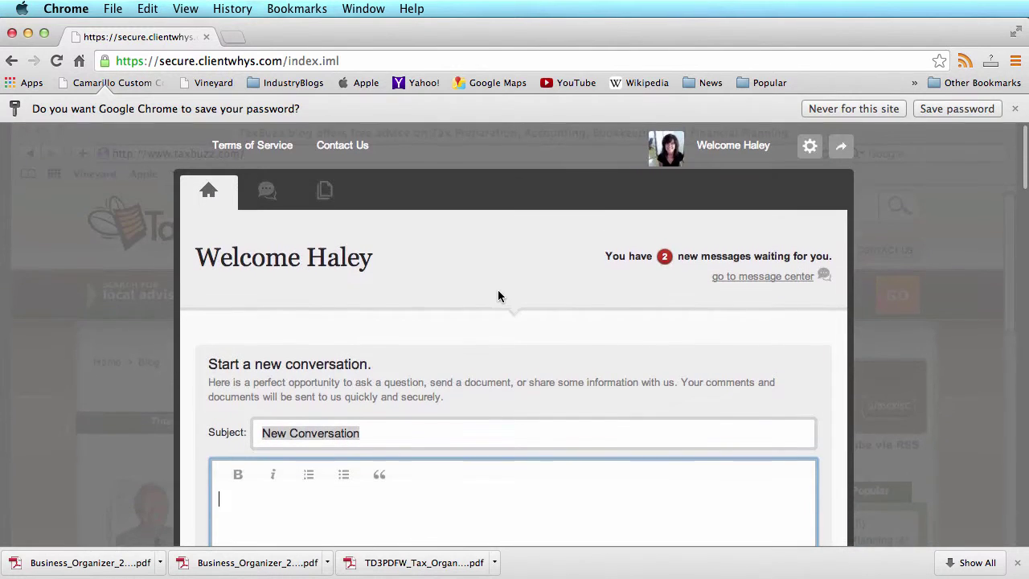
{"action": "mouse_move", "coordinate": [605, 256]}
{"action": "left_mouse_down"}
{"action": "mouse_move", "coordinate": [791, 257]}
{"action": "mouse_move", "coordinate": [765, 255]}
{"action": "left_mouse_up"}
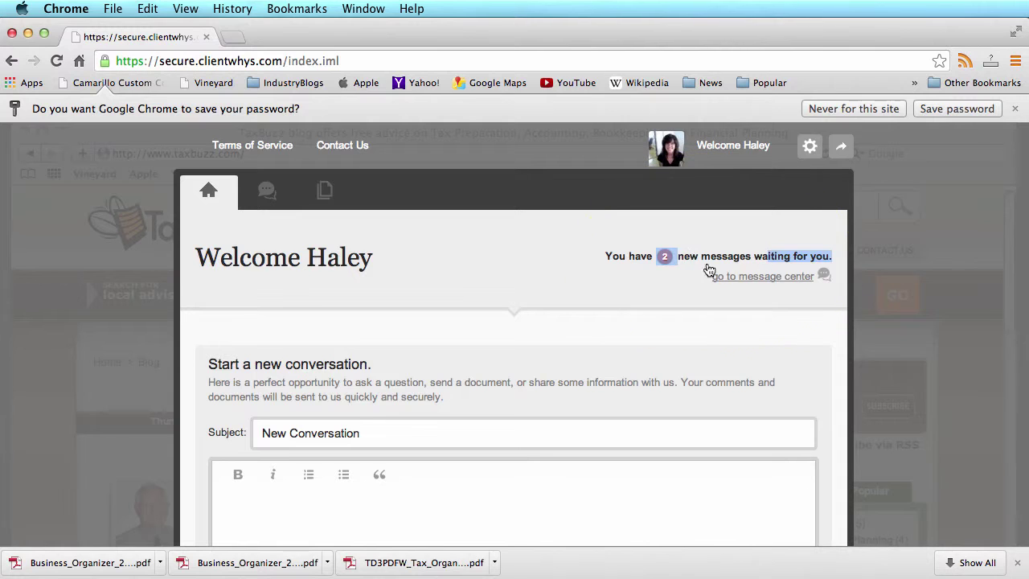
- Open the 2013 Tax Organizer conversation from the message center inbox
{"action": "left_click", "coordinate": [741, 277]}
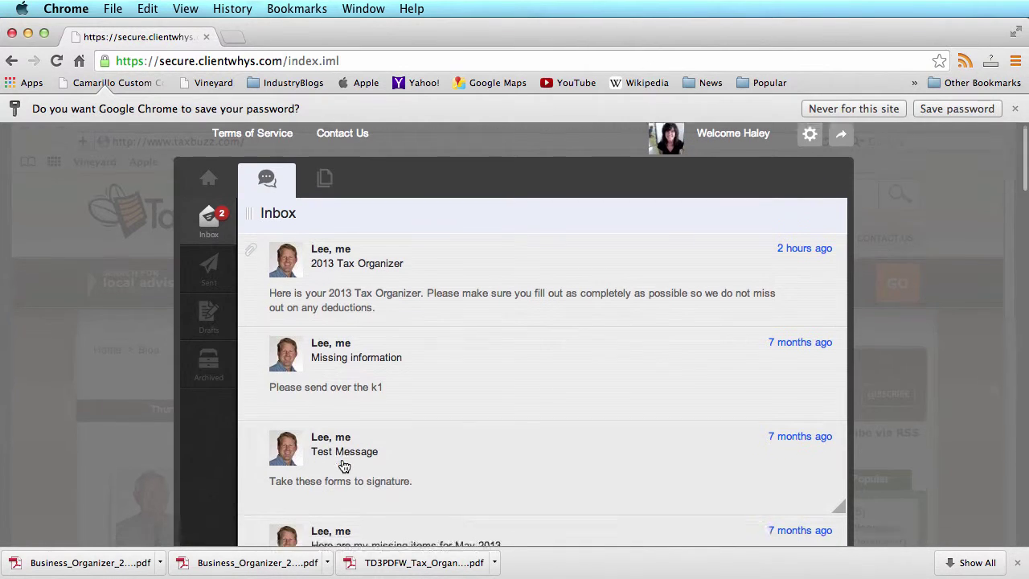
{"action": "scroll", "coordinate": [329, 450], "scroll_direction": "down", "scroll_amount": 5}
{"action": "scroll", "coordinate": [344, 465], "scroll_direction": "up", "scroll_amount": 5}
{"action": "left_click", "coordinate": [311, 291]}
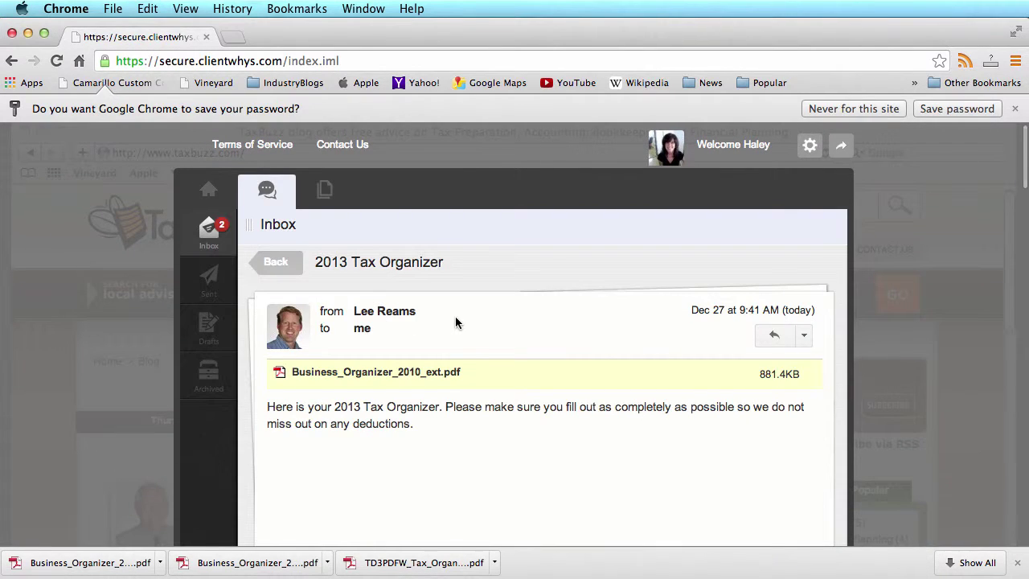
- Download the attached Business_Organizer_2010_ext.pdf from the message
{"action": "left_click_drag", "start_coordinate": [286, 406], "coordinate": [418, 429]}
{"action": "left_click", "coordinate": [414, 428]}
{"action": "left_click", "coordinate": [341, 374]}
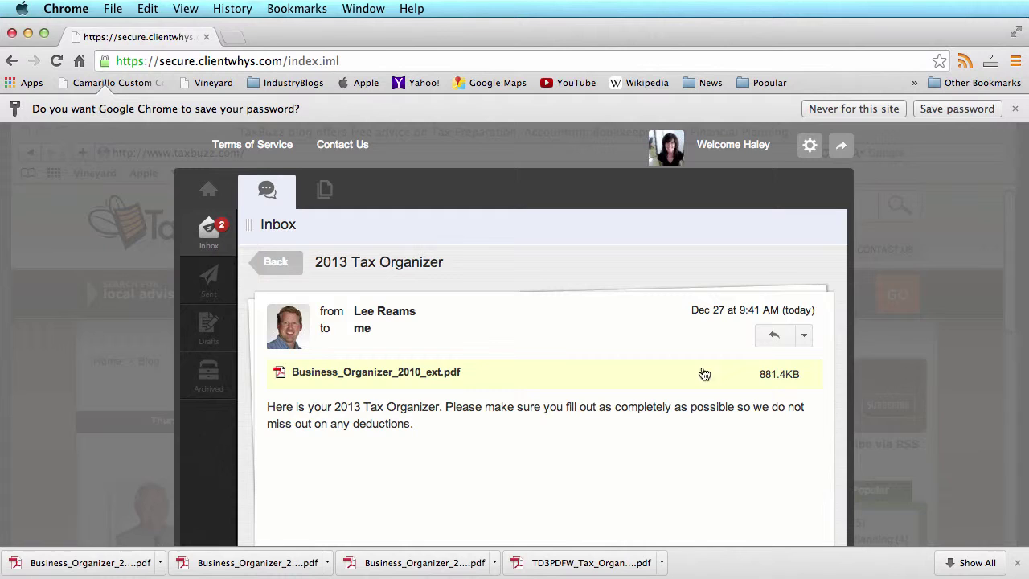
- Send the reply 'Here is the 2013 organizer.' with the organizer PDF attached
{"action": "left_click", "coordinate": [775, 337]}
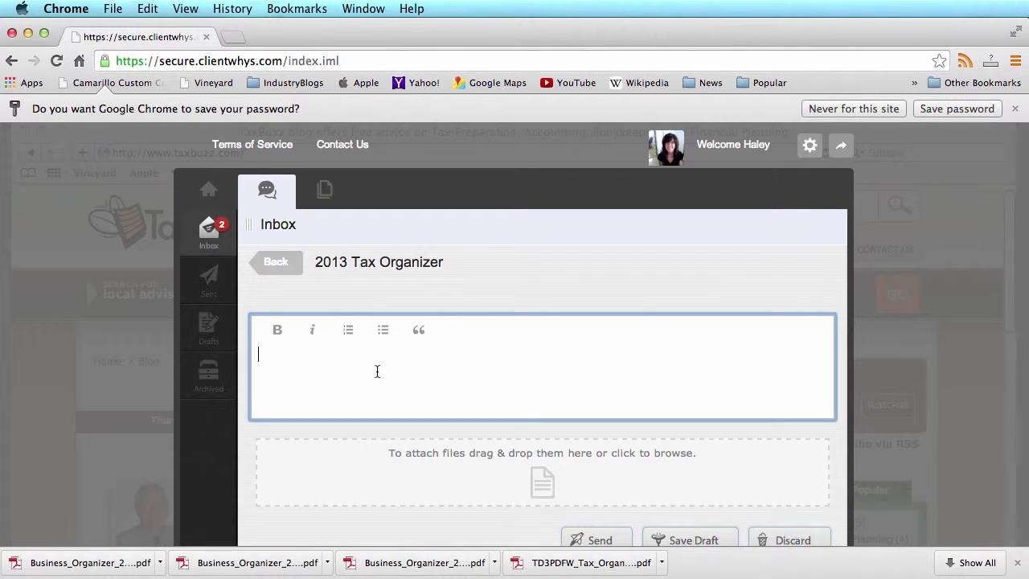
{"action": "type", "text": "Here is the 2013 "}
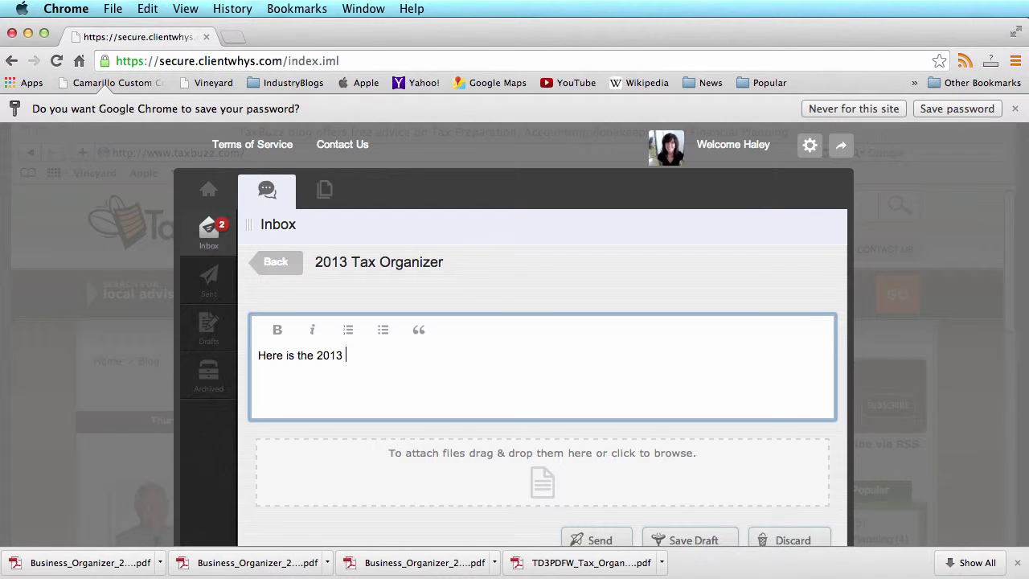
{"action": "type", "text": "organizer."}
{"action": "scroll", "coordinate": [466, 392], "scroll_direction": "down", "scroll_amount": 2}
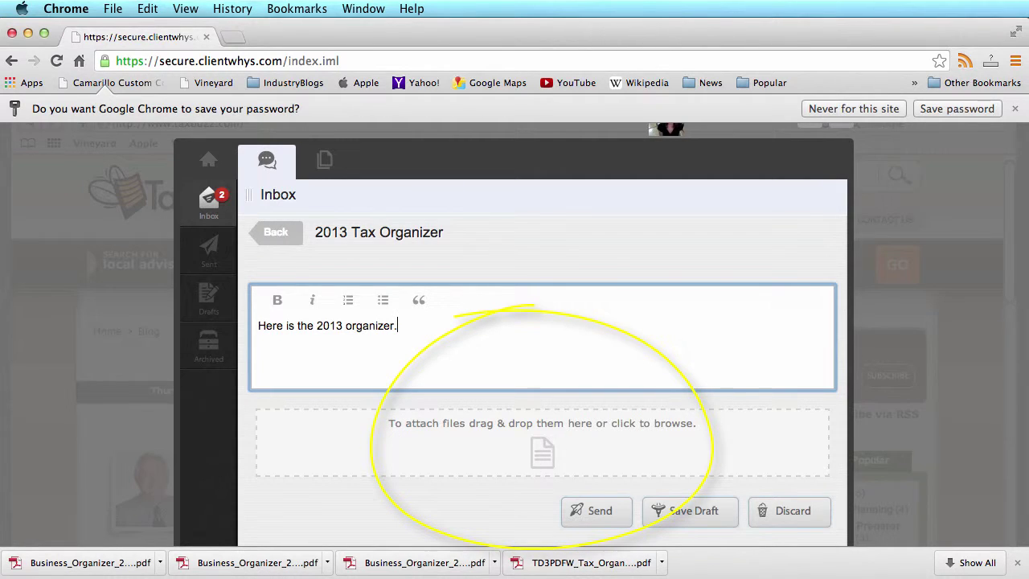
{"action": "left_click_drag", "start_coordinate": [556, 523], "coordinate": [543, 432]}
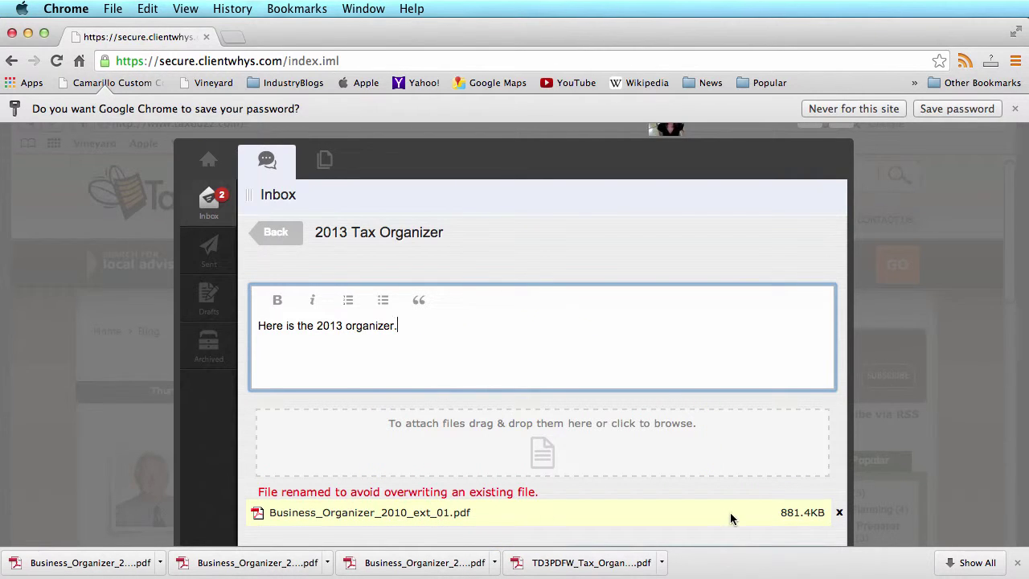
{"action": "scroll", "coordinate": [707, 510], "scroll_direction": "down", "scroll_amount": 5}
{"action": "scroll", "coordinate": [583, 450], "scroll_direction": "up", "scroll_amount": 3}
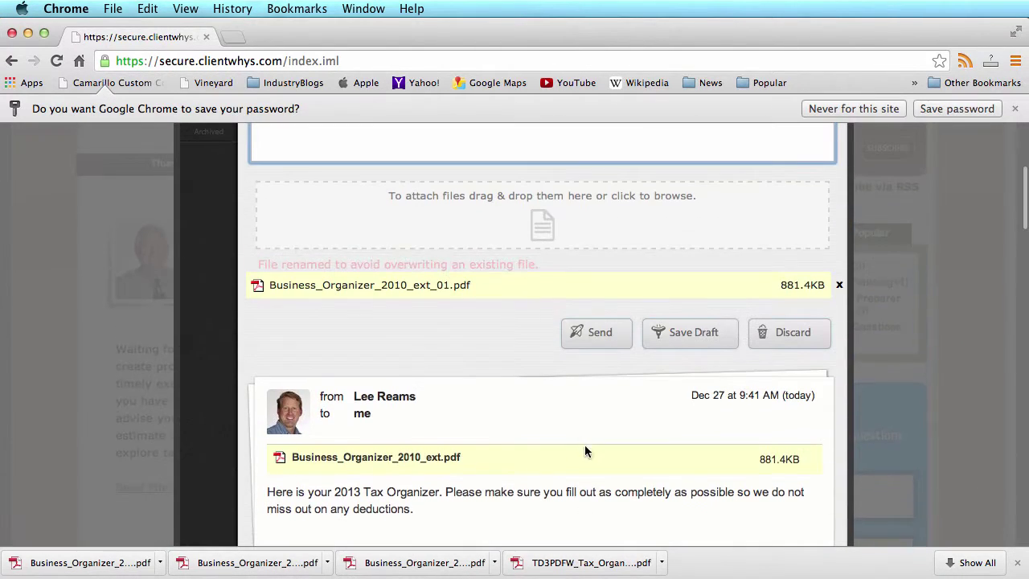
{"action": "left_click", "coordinate": [593, 317]}
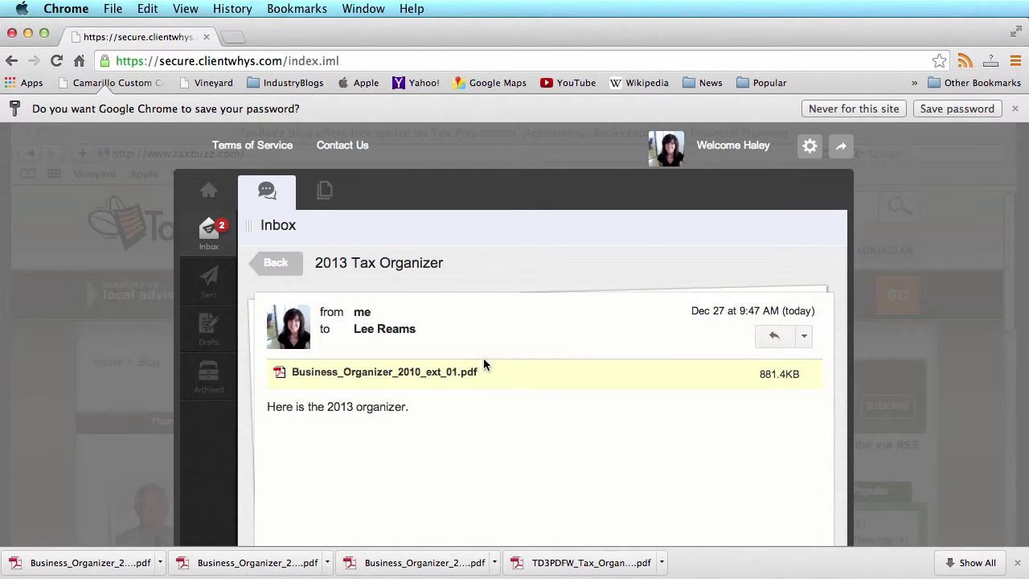
- Filter the Document Library to documents tagged Client Upload
{"action": "left_click", "coordinate": [324, 199]}
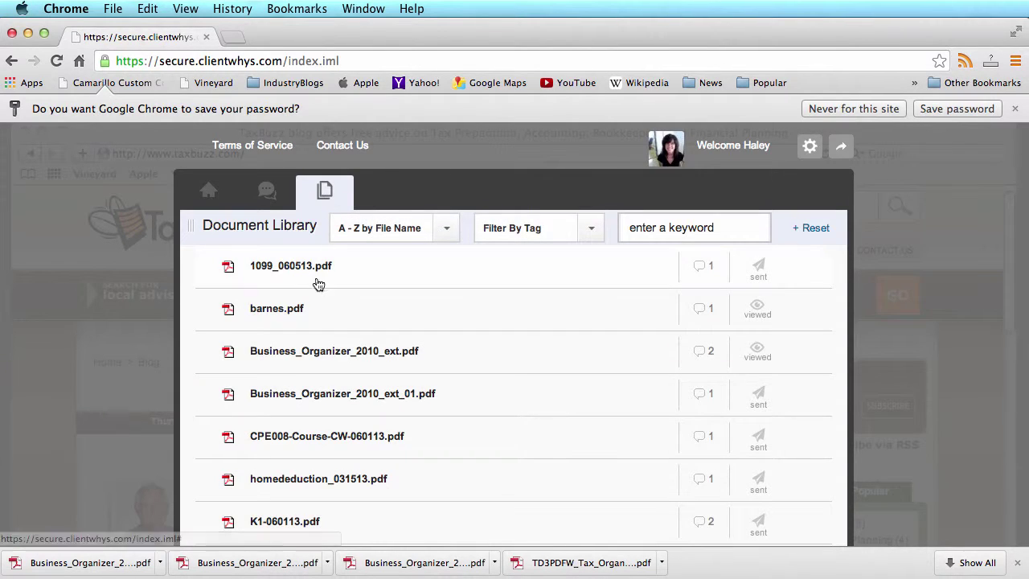
{"action": "scroll", "coordinate": [322, 299], "scroll_direction": "down", "scroll_amount": 2}
{"action": "scroll", "coordinate": [321, 299], "scroll_direction": "down", "scroll_amount": 2}
{"action": "scroll", "coordinate": [319, 330], "scroll_direction": "down", "scroll_amount": 5}
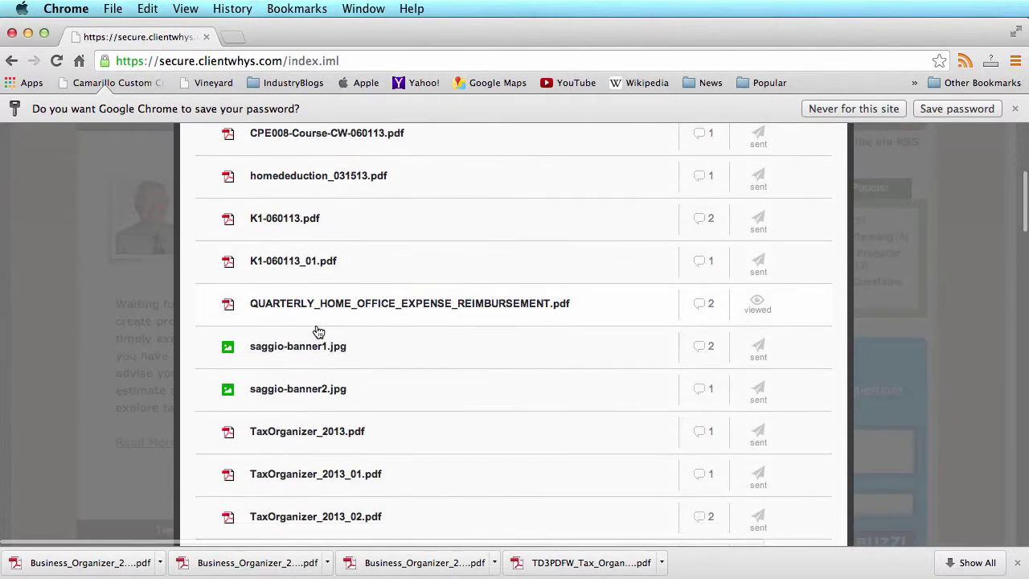
{"action": "scroll", "coordinate": [319, 331], "scroll_direction": "down", "scroll_amount": 1}
{"action": "scroll", "coordinate": [315, 333], "scroll_direction": "up", "scroll_amount": 6}
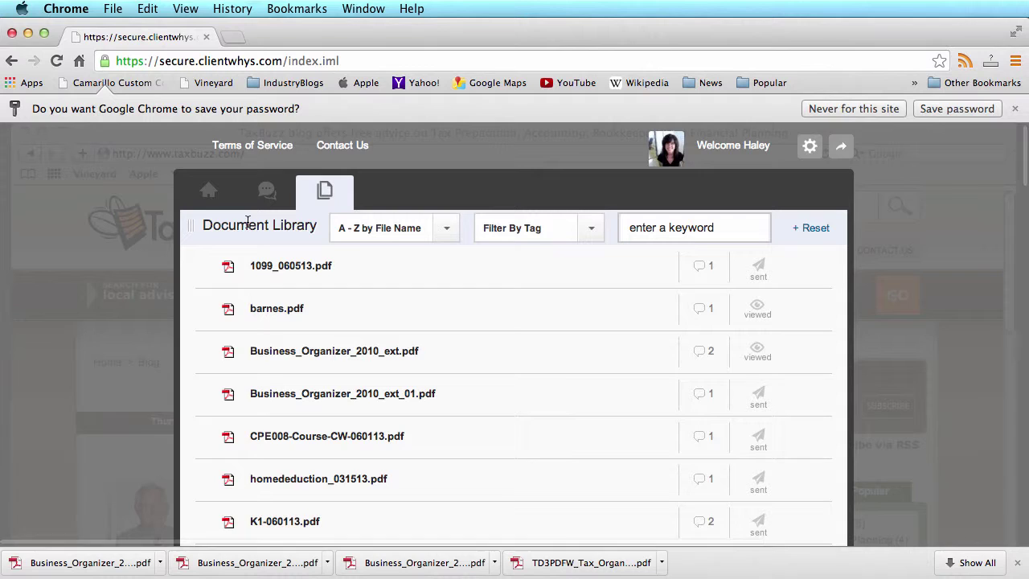
{"action": "left_click", "coordinate": [448, 233]}
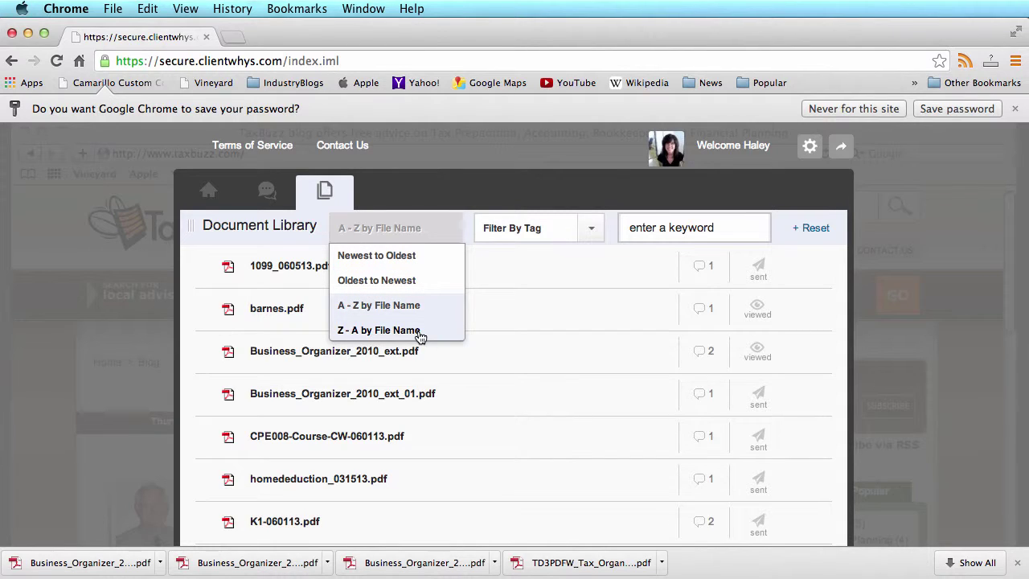
{"action": "left_click", "coordinate": [598, 233]}
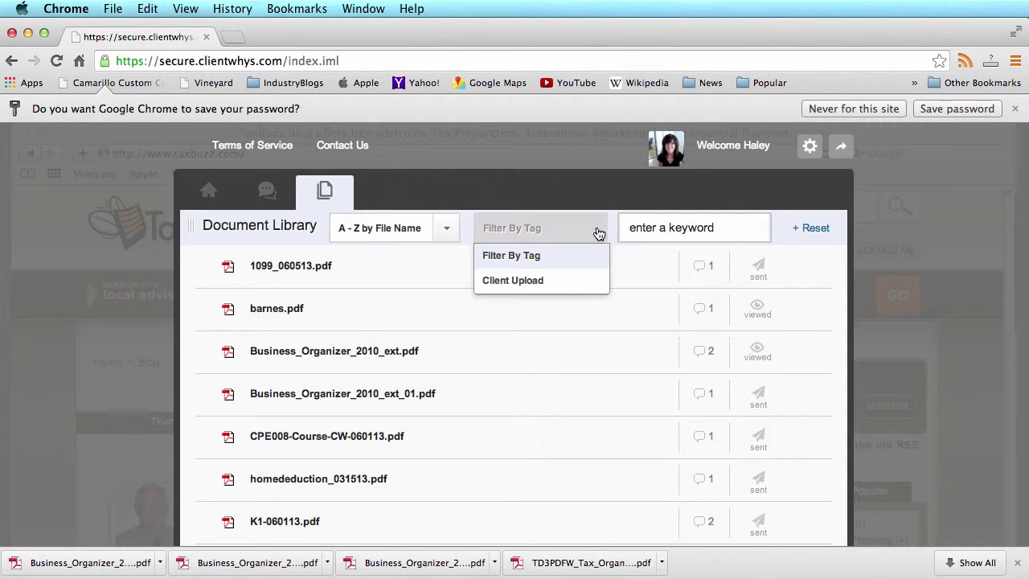
{"action": "left_click", "coordinate": [499, 281]}
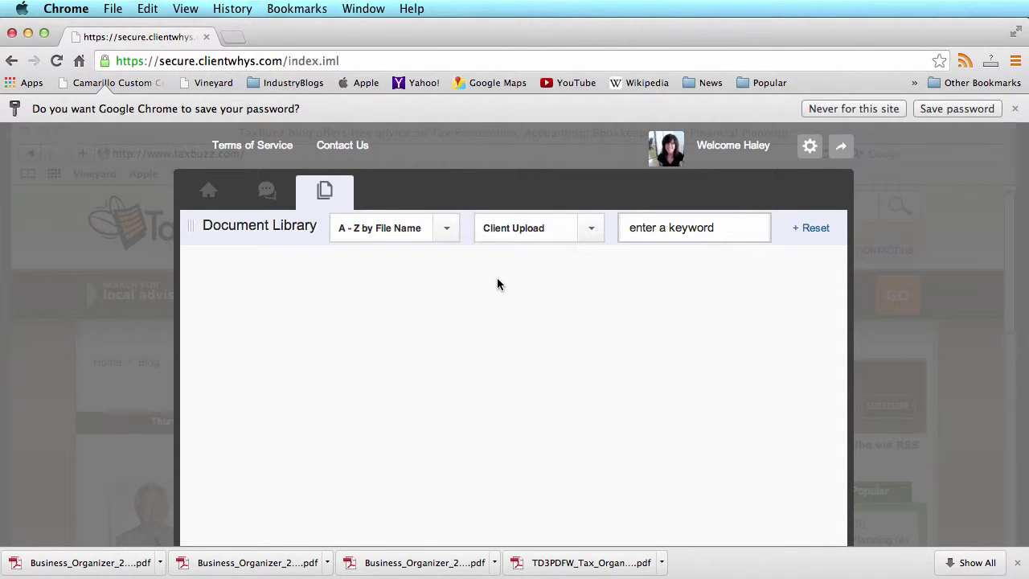
- Search the filtered documents for the keyword 'organ'
{"action": "left_click", "coordinate": [642, 227]}
{"action": "type", "text": "orha"}
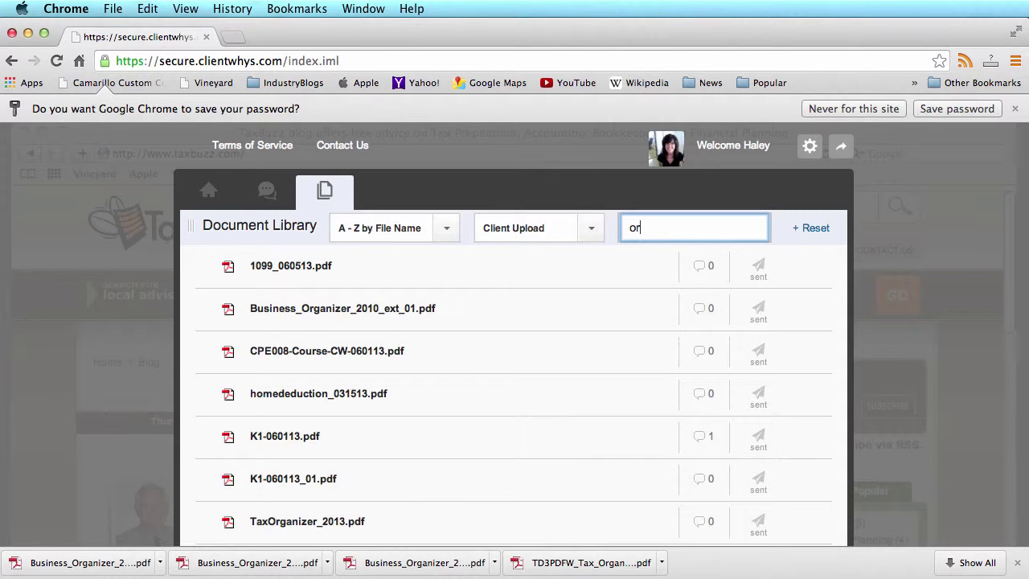
{"action": "key", "text": "BackSpace"}
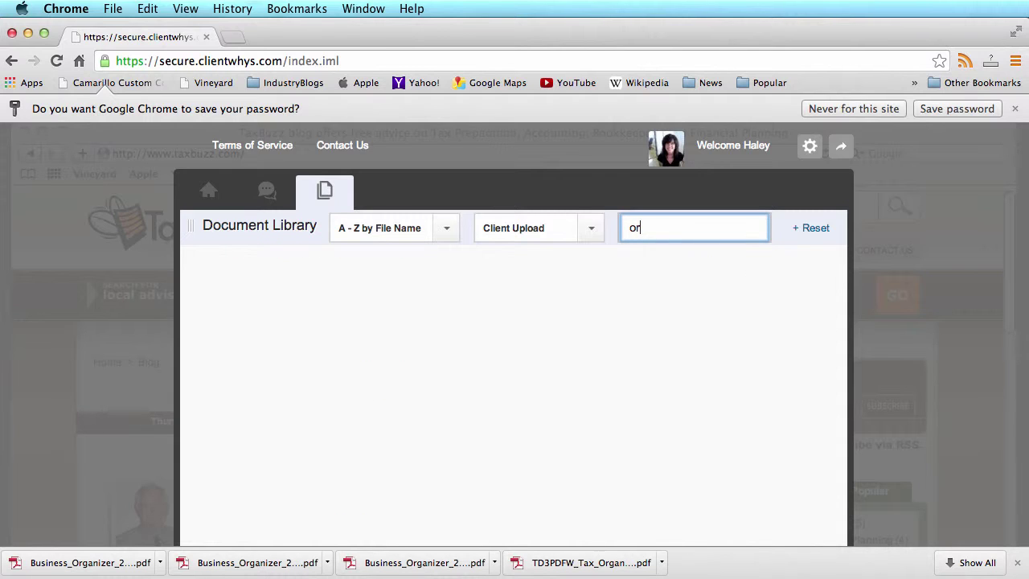
{"action": "type", "text": "ganizer"}
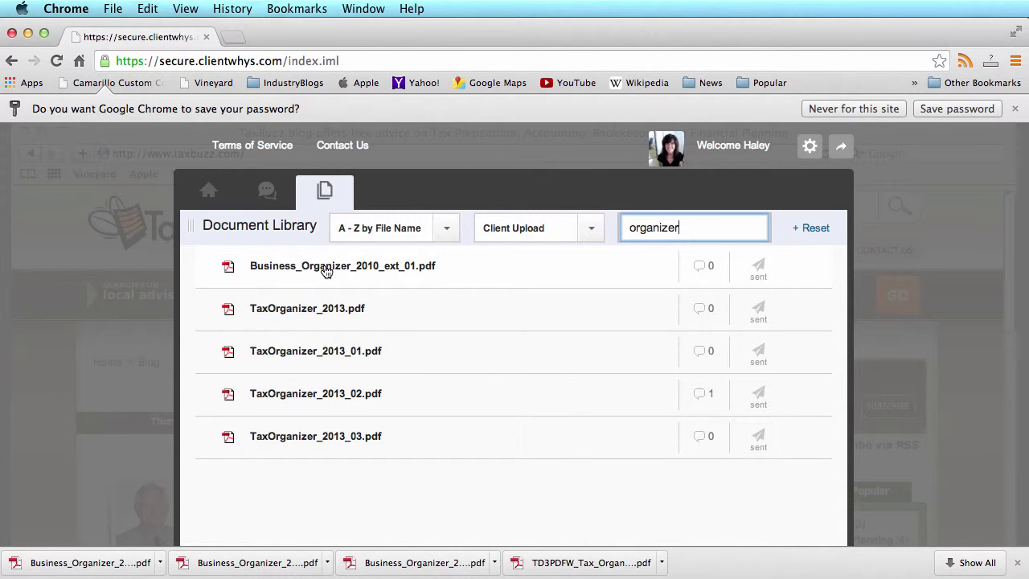
- Open the Business_Organizer_2010_ext_01.pdf message, download the PDF, and check Contact Us
{"action": "left_click", "coordinate": [325, 270]}
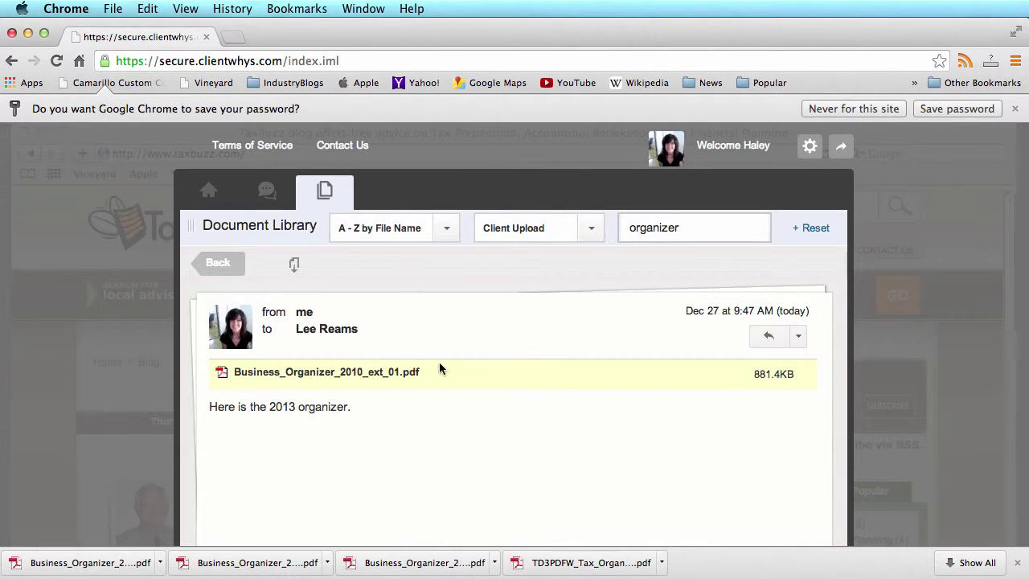
{"action": "left_click", "coordinate": [325, 372]}
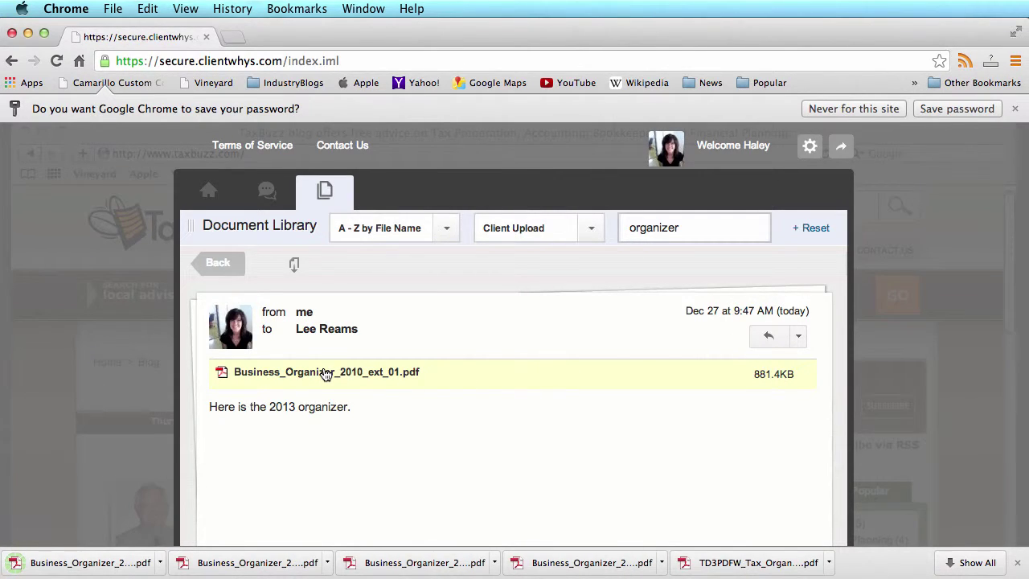
{"action": "left_click", "coordinate": [341, 145]}
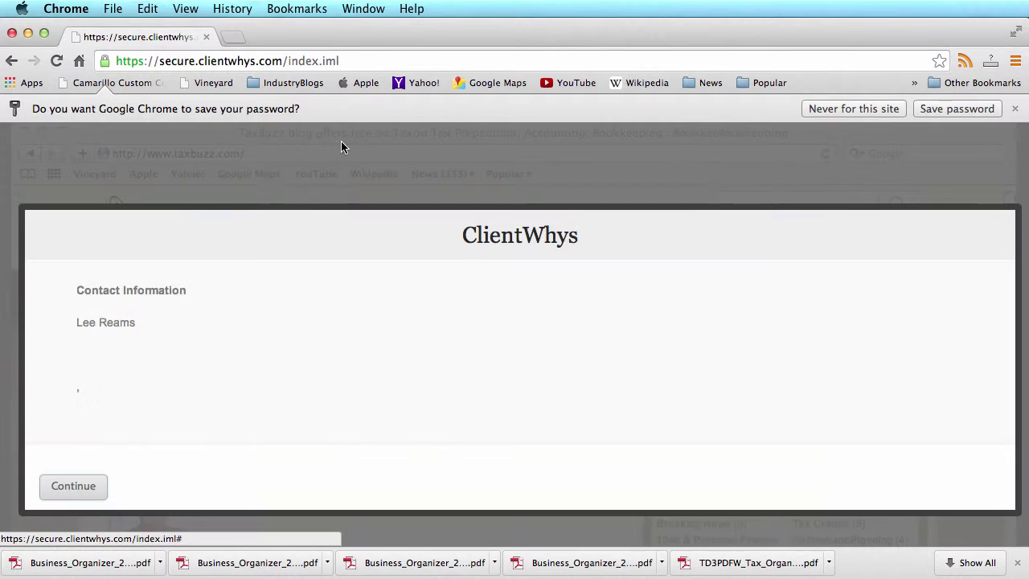
{"action": "left_click", "coordinate": [79, 482]}
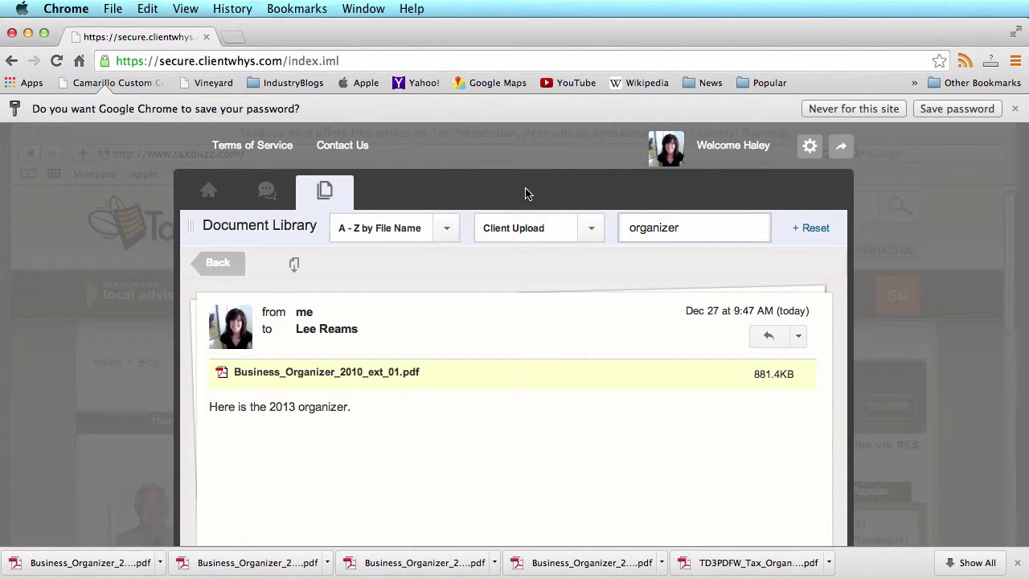
- Review the personal information settings page, then go back to the portal home page
{"action": "left_click", "coordinate": [809, 145]}
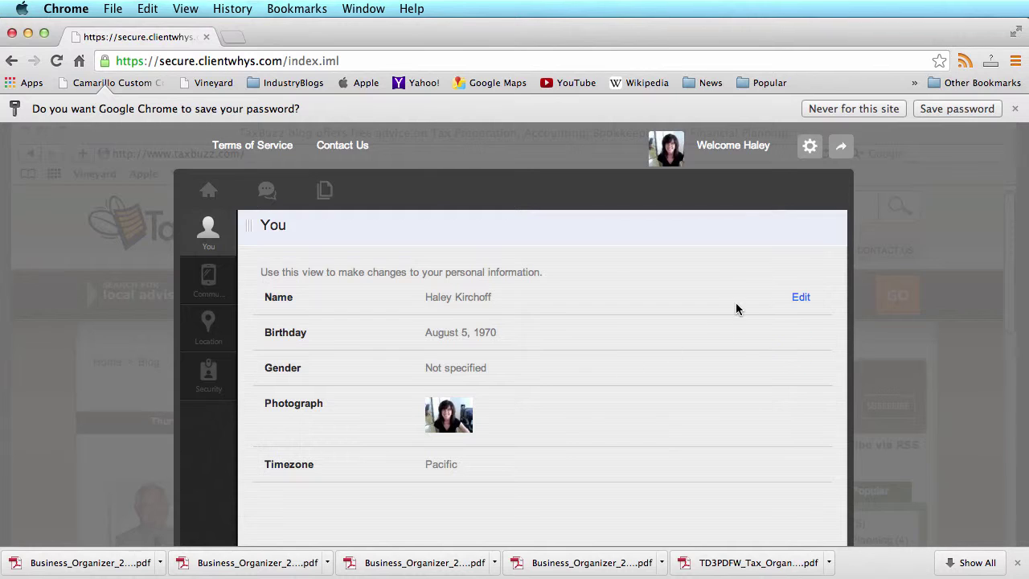
{"action": "left_click", "coordinate": [208, 190]}
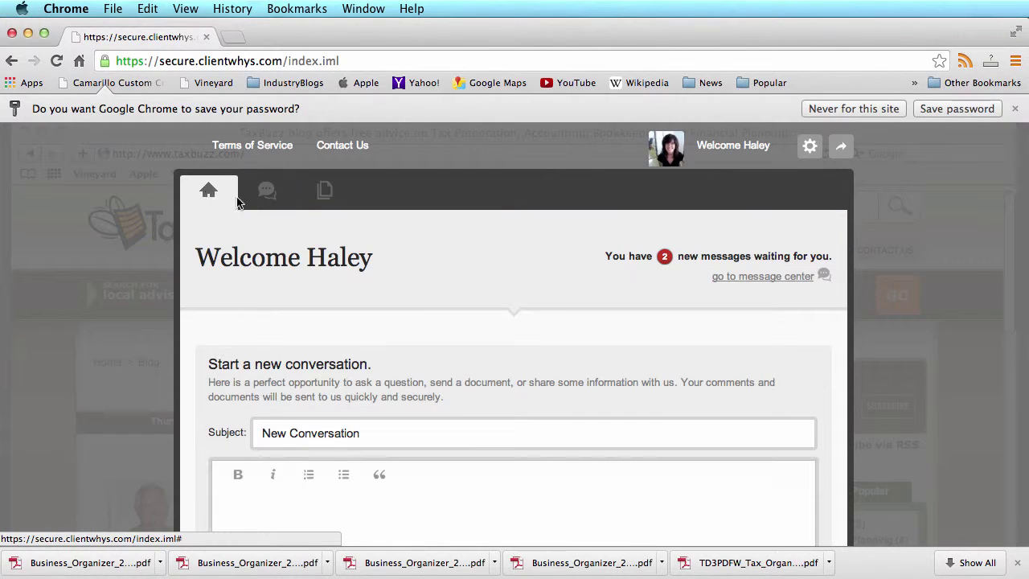